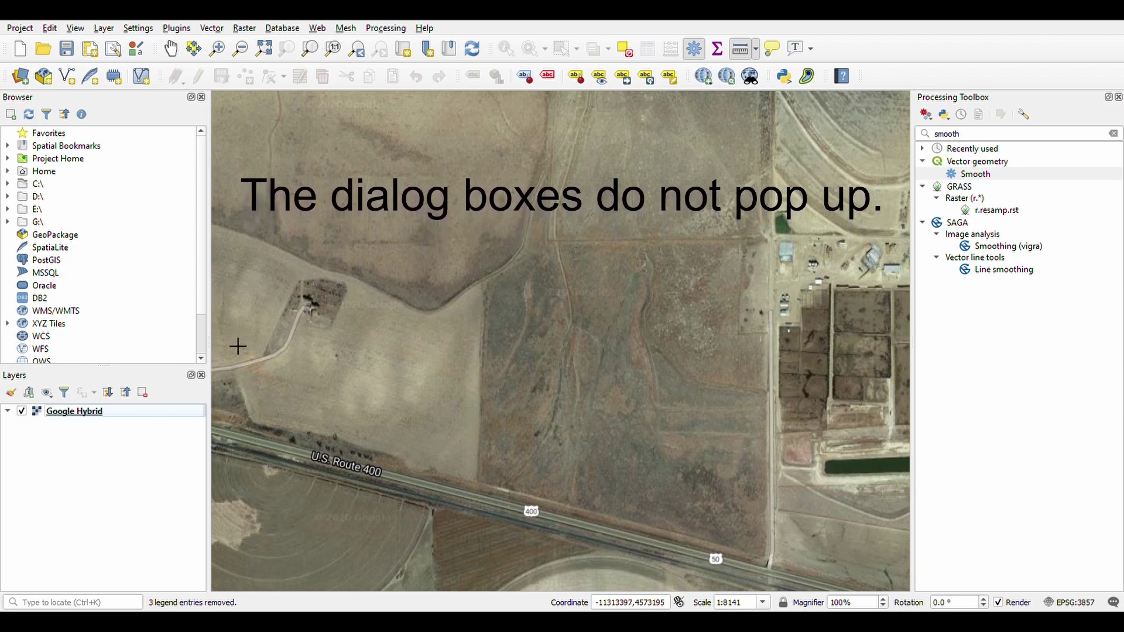
Create a point shapefile layer named 'wells' with id and head fields.
click(65, 82)
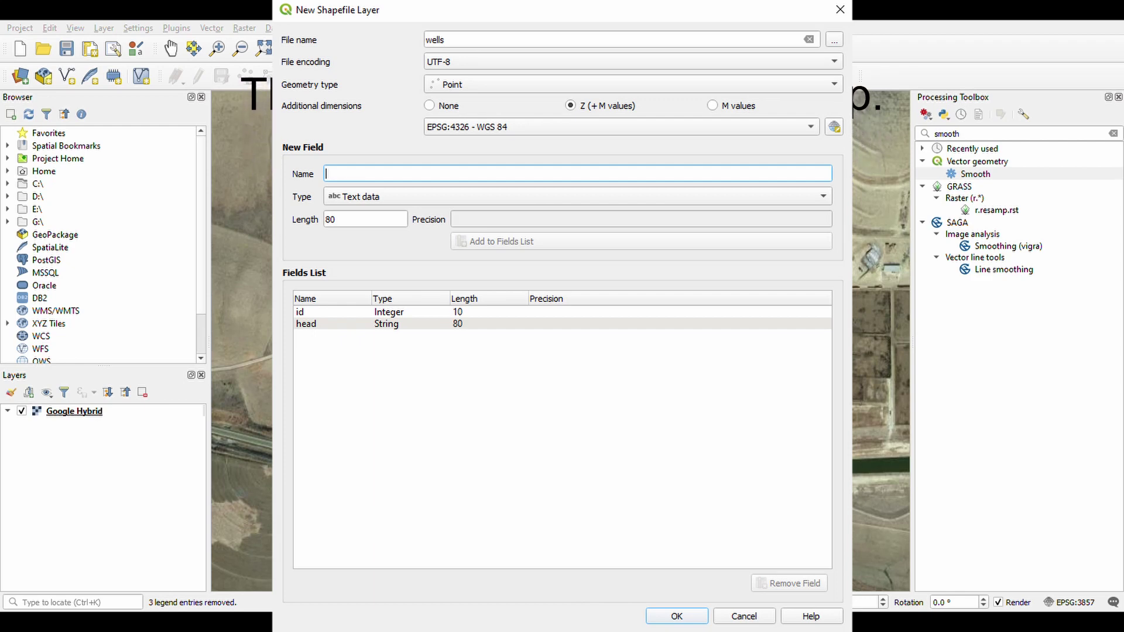
key(Escape)
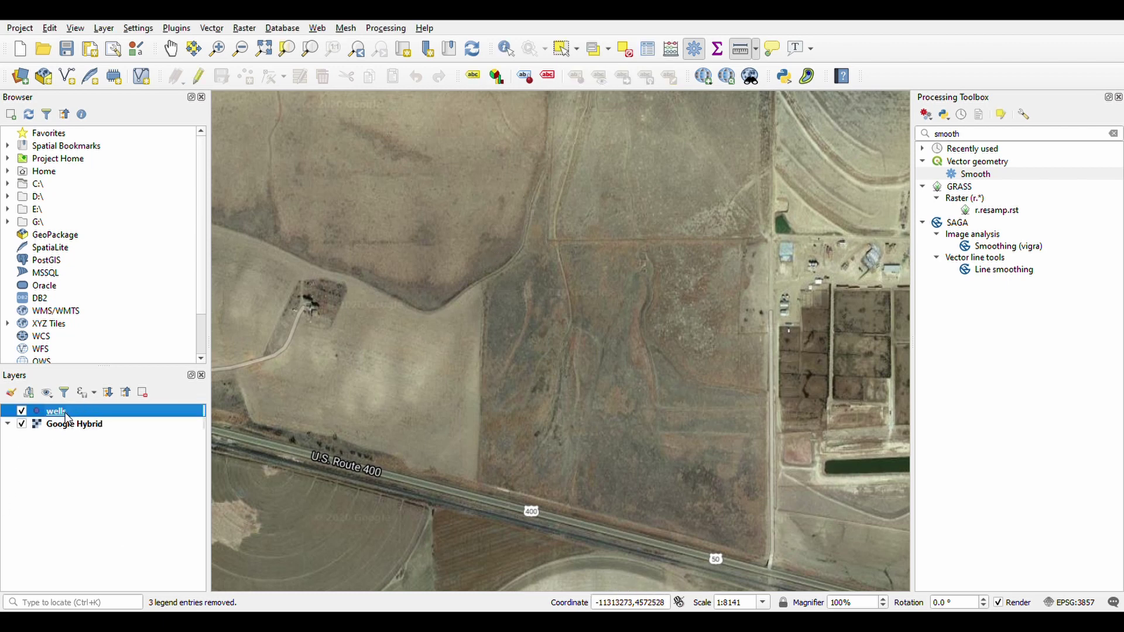
Edit the wells layer and place well points across the fields north of Route 400.
click(199, 78)
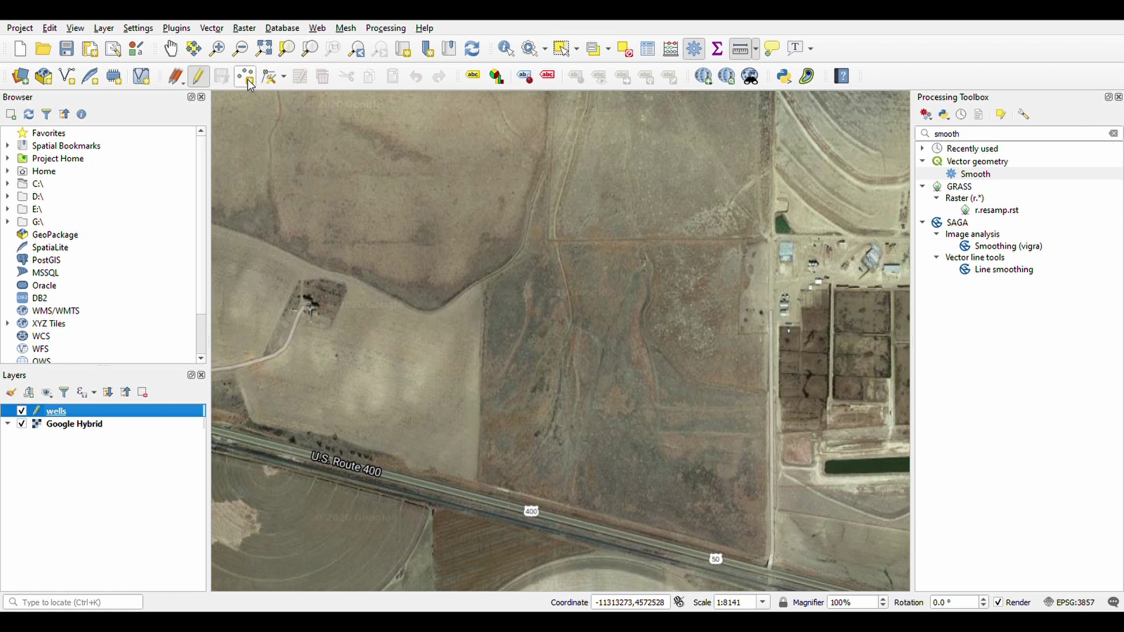
click(245, 76)
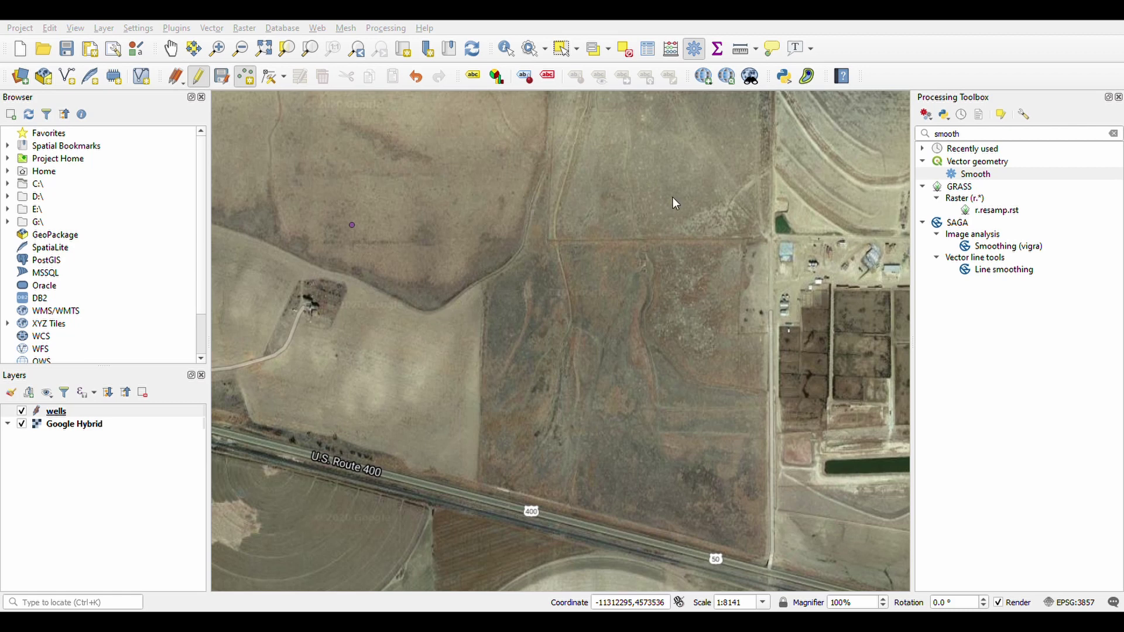
click(448, 257)
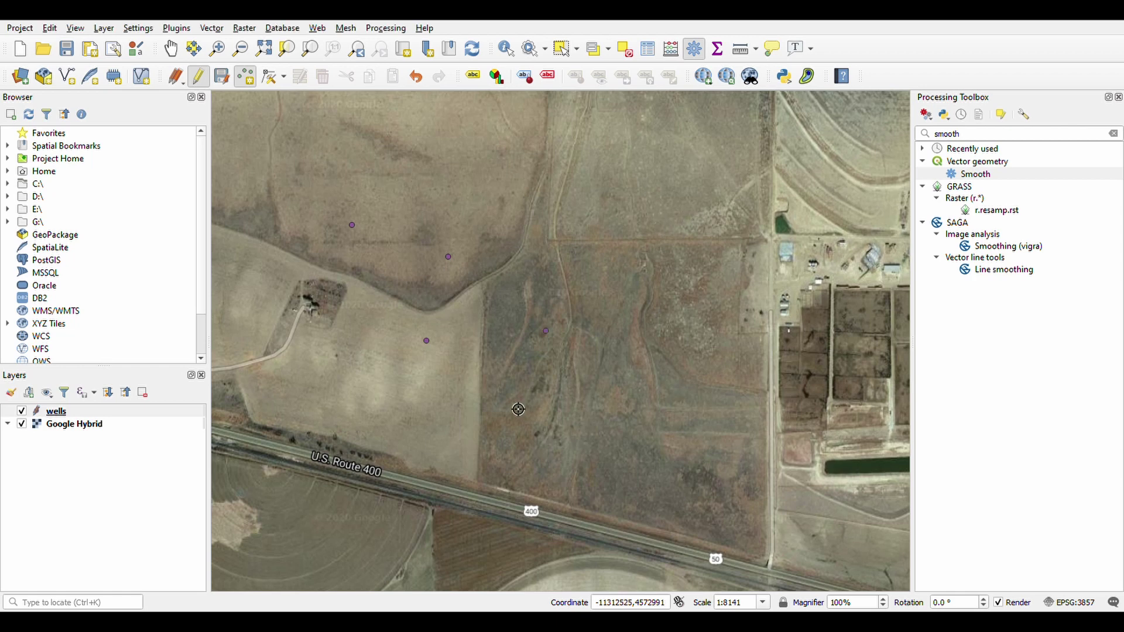
click(546, 331)
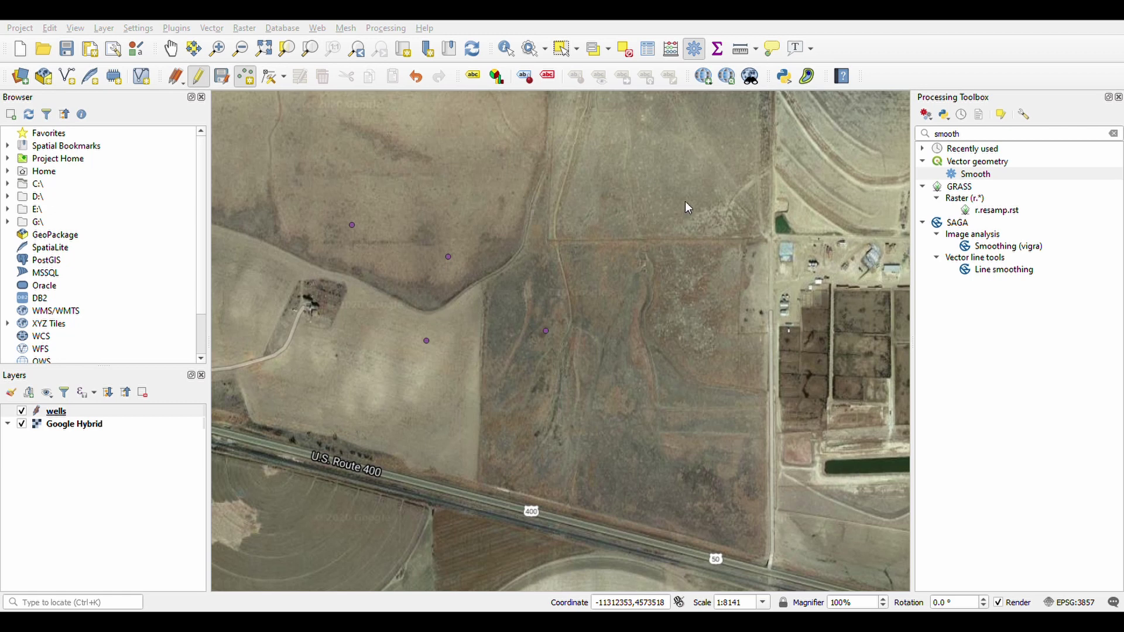
click(512, 402)
click(644, 384)
click(626, 451)
click(715, 487)
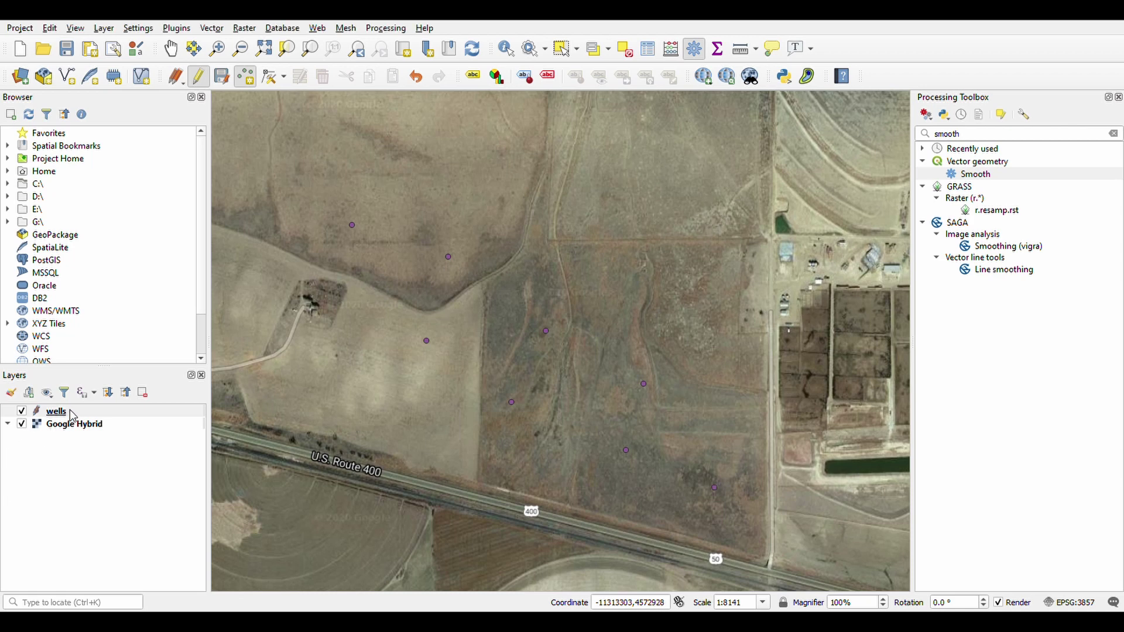
Save the well edits and label each well with its head value (120–150).
click(199, 78)
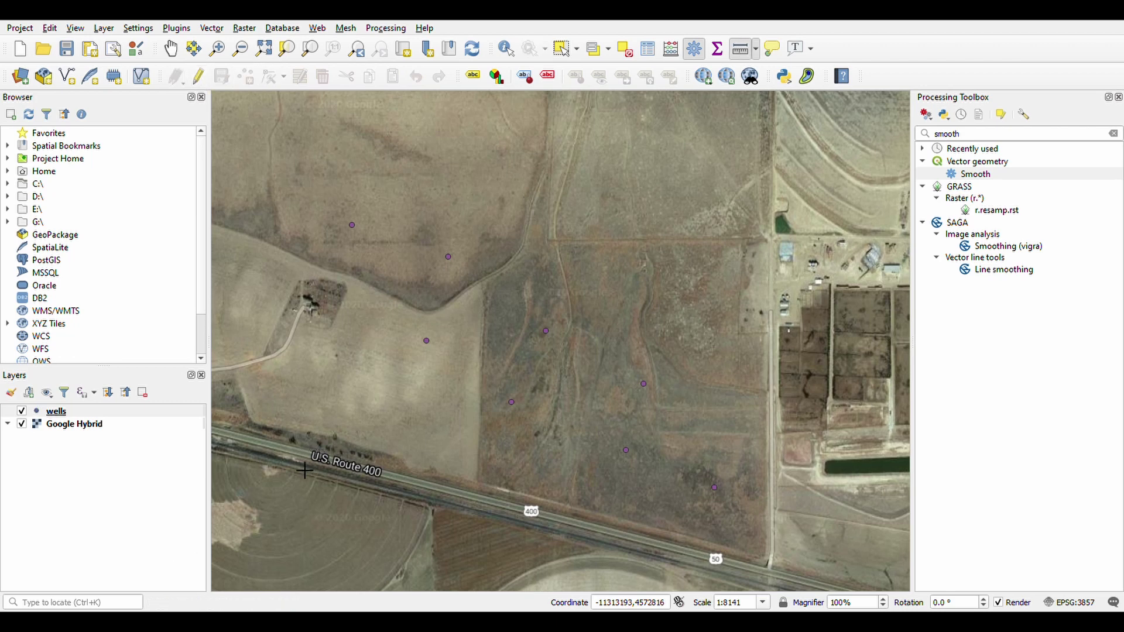
click(75, 413)
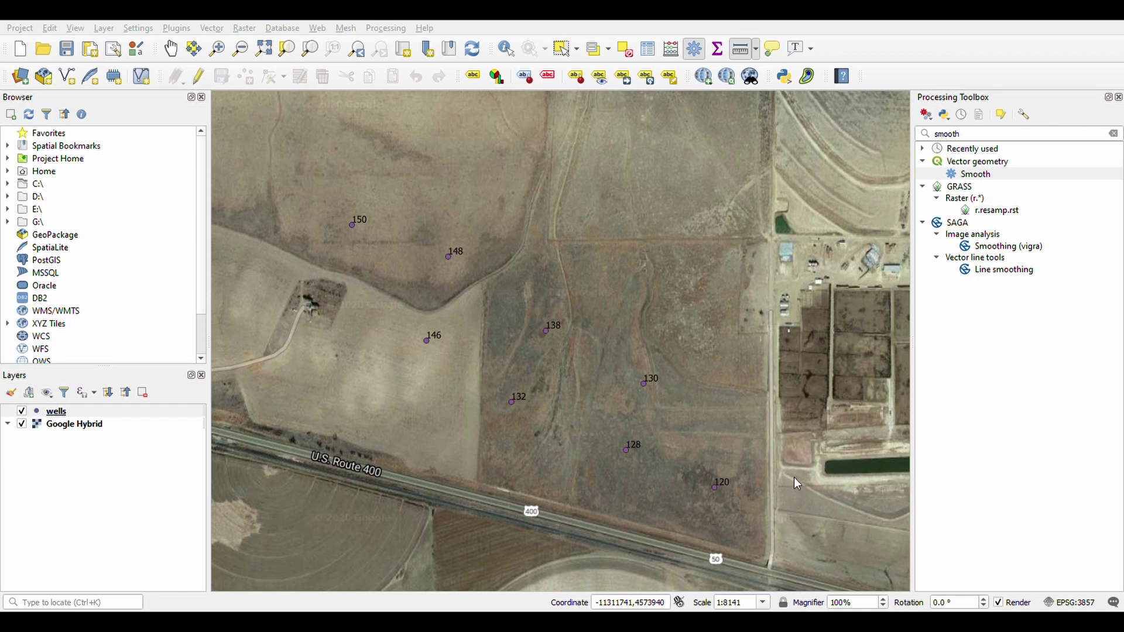
click(771, 474)
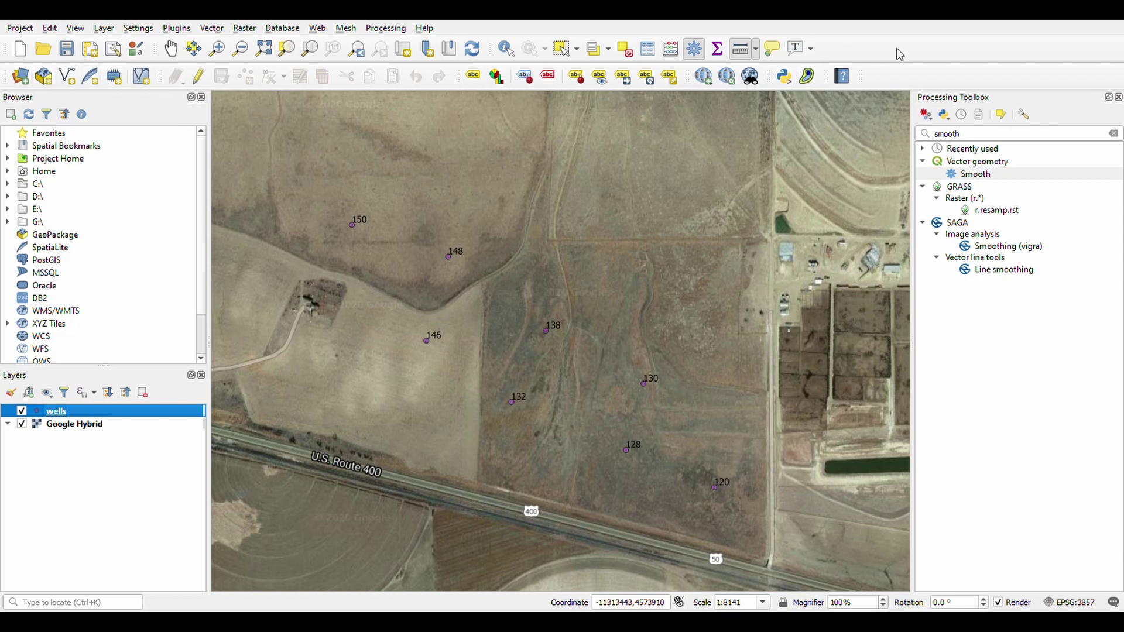
Contour the wells' head values in 10 equal intervals into a wells_head layer.
click(842, 77)
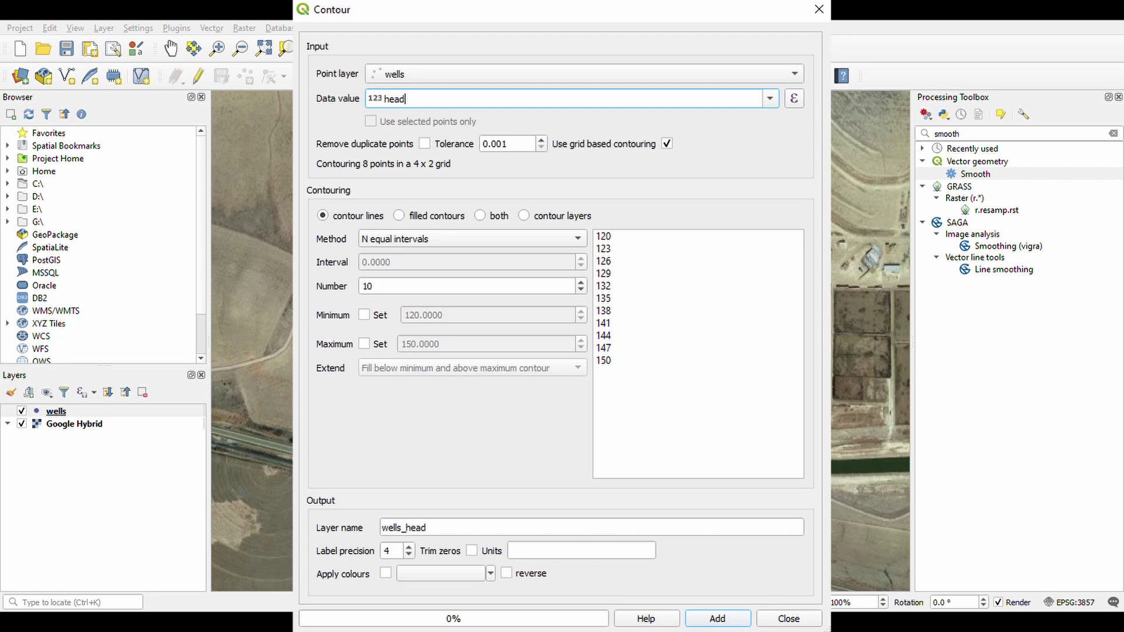
key(Escape)
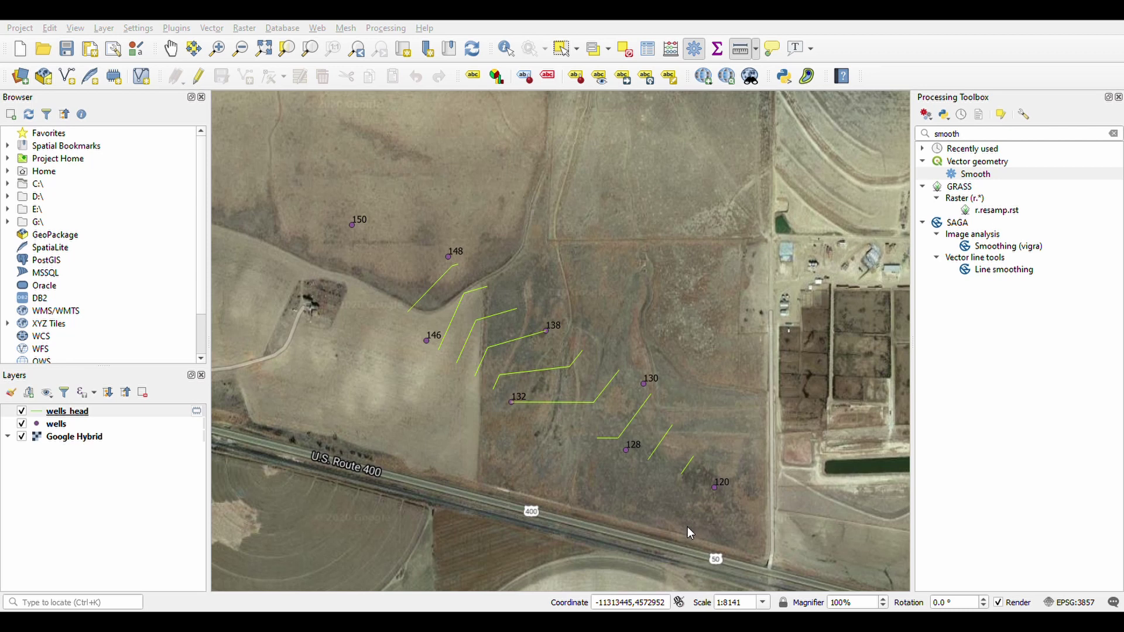
click(588, 516)
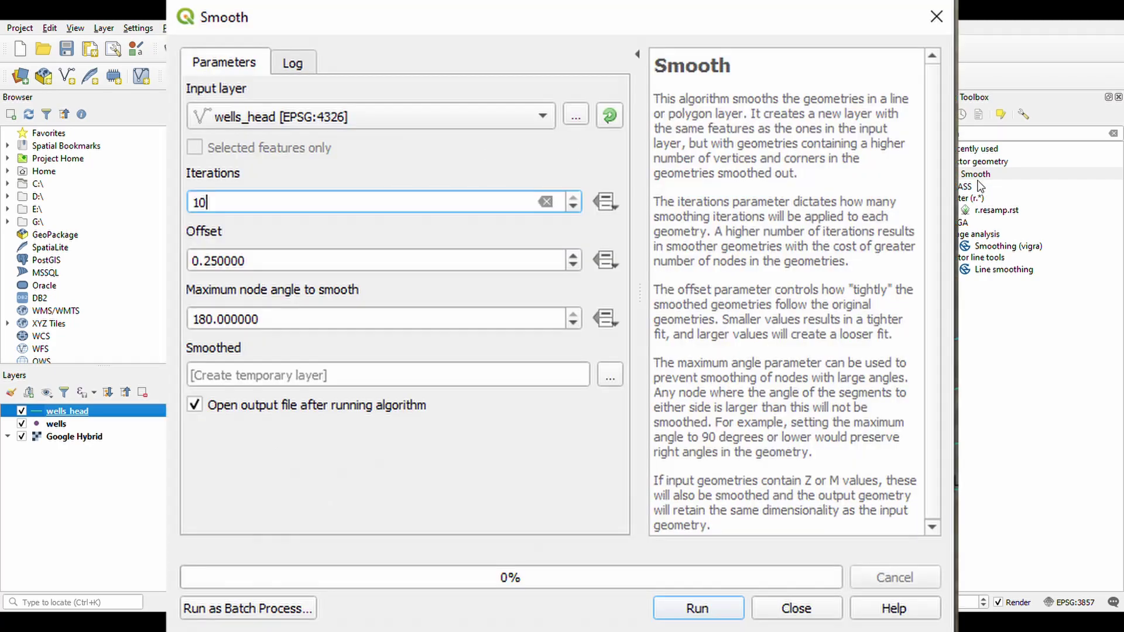
double_click(989, 176)
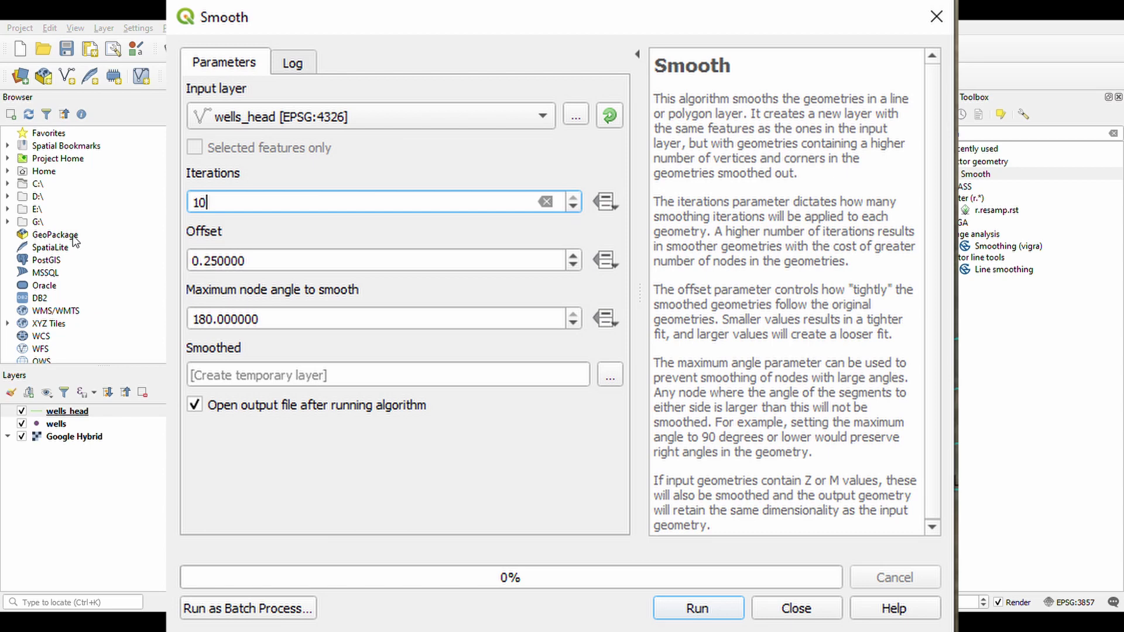
key(Escape)
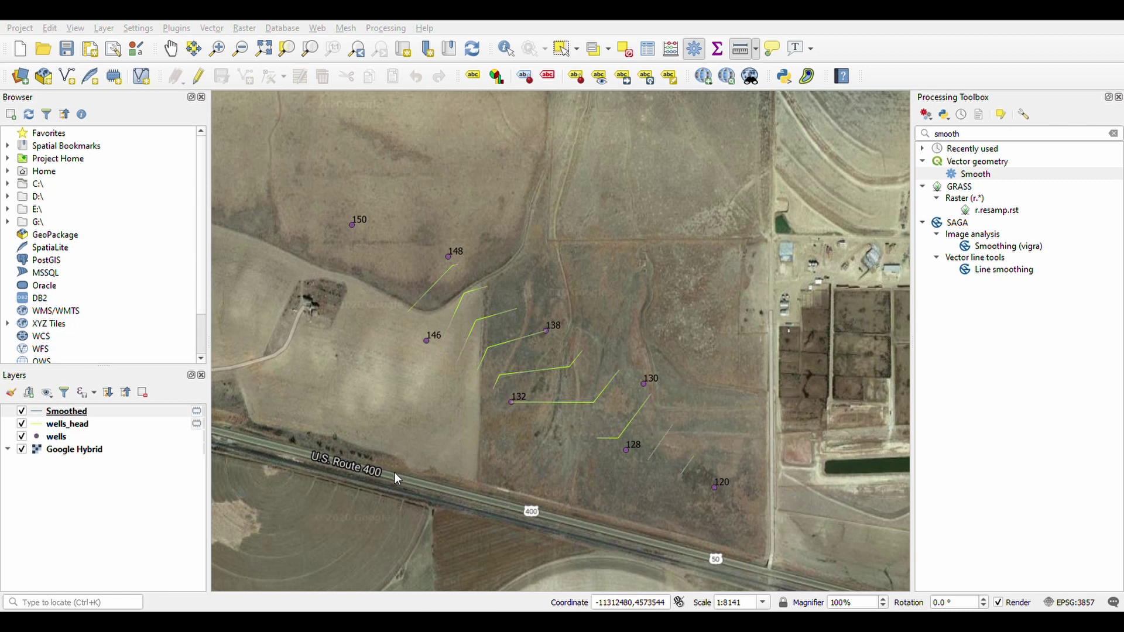
Keep the cyan Smoothed contours visible and switch off the original wells_head contours.
click(85, 414)
click(21, 411)
click(22, 412)
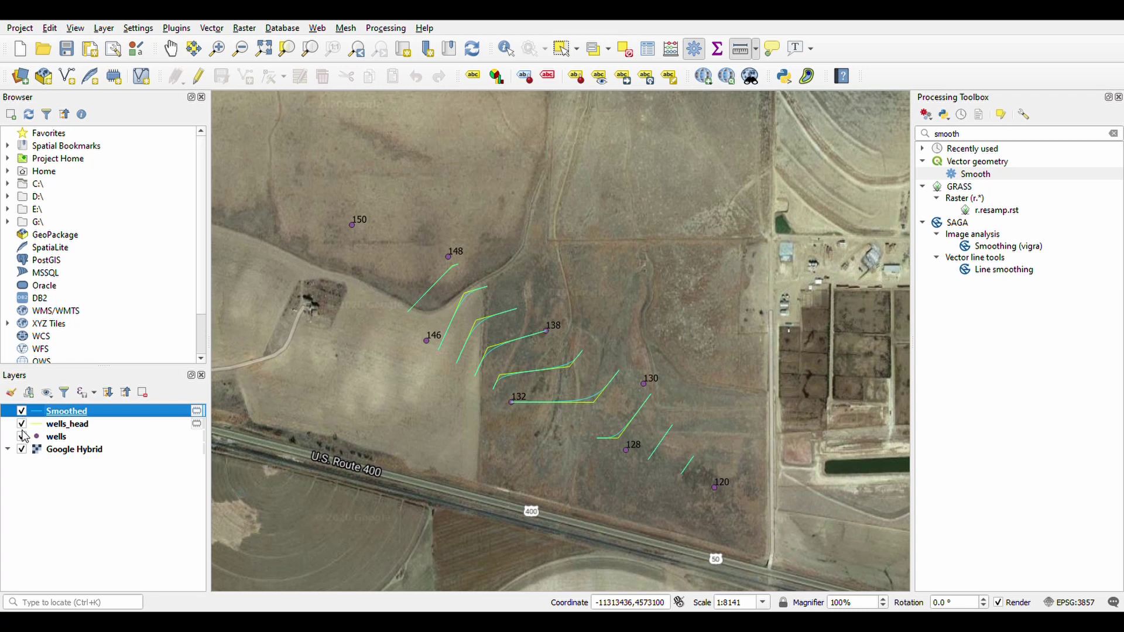
click(22, 425)
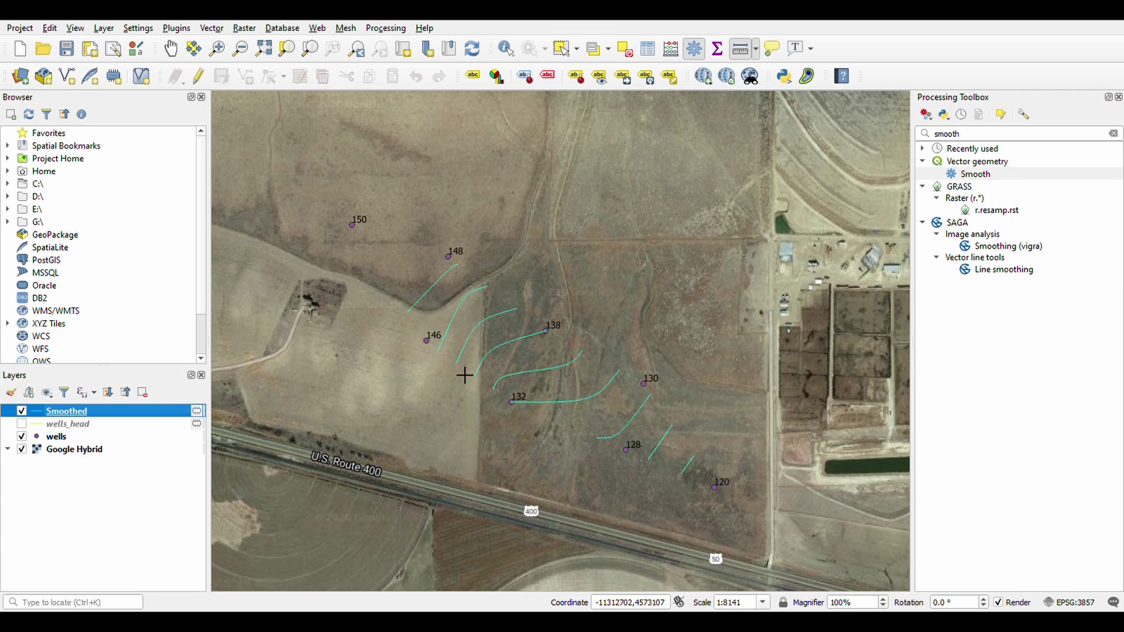
click(82, 425)
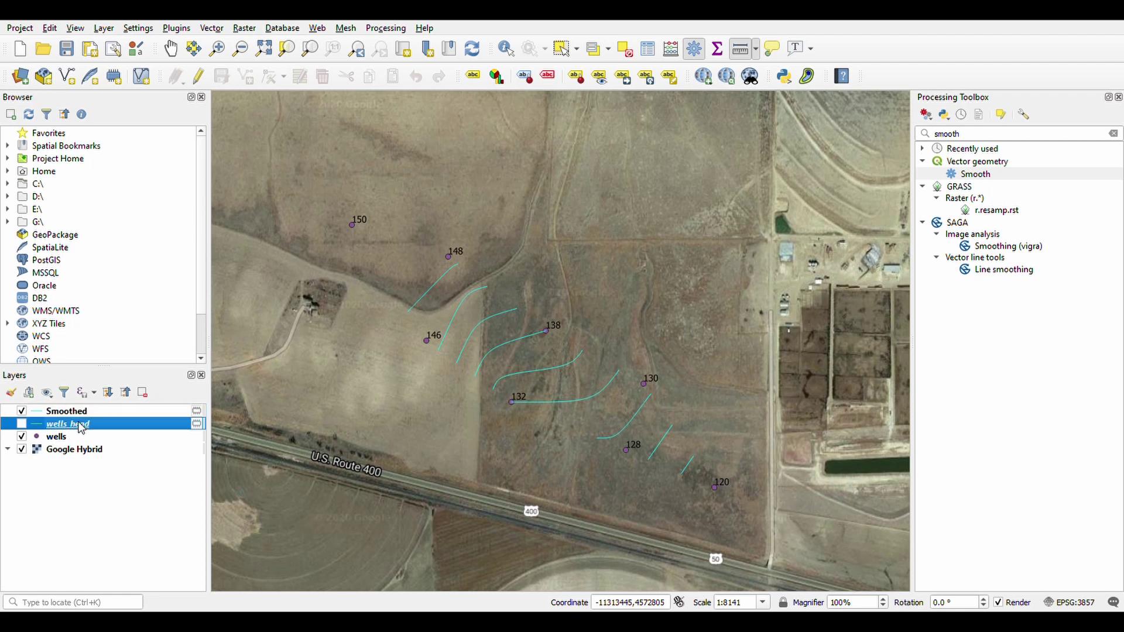
click(83, 513)
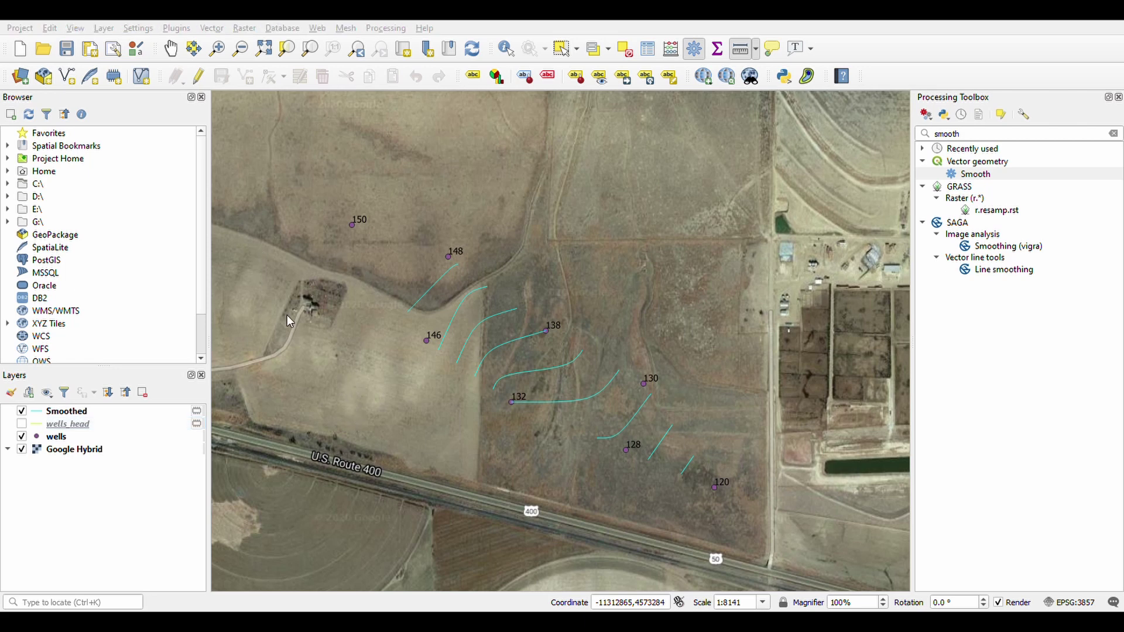
click(361, 236)
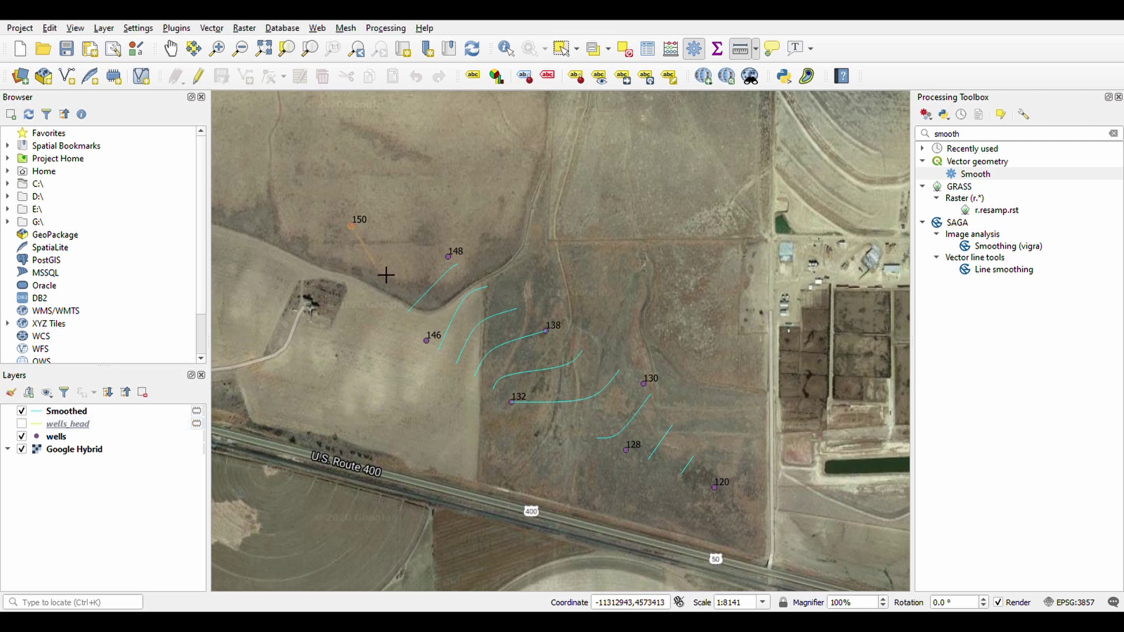
click(726, 499)
key(alt)
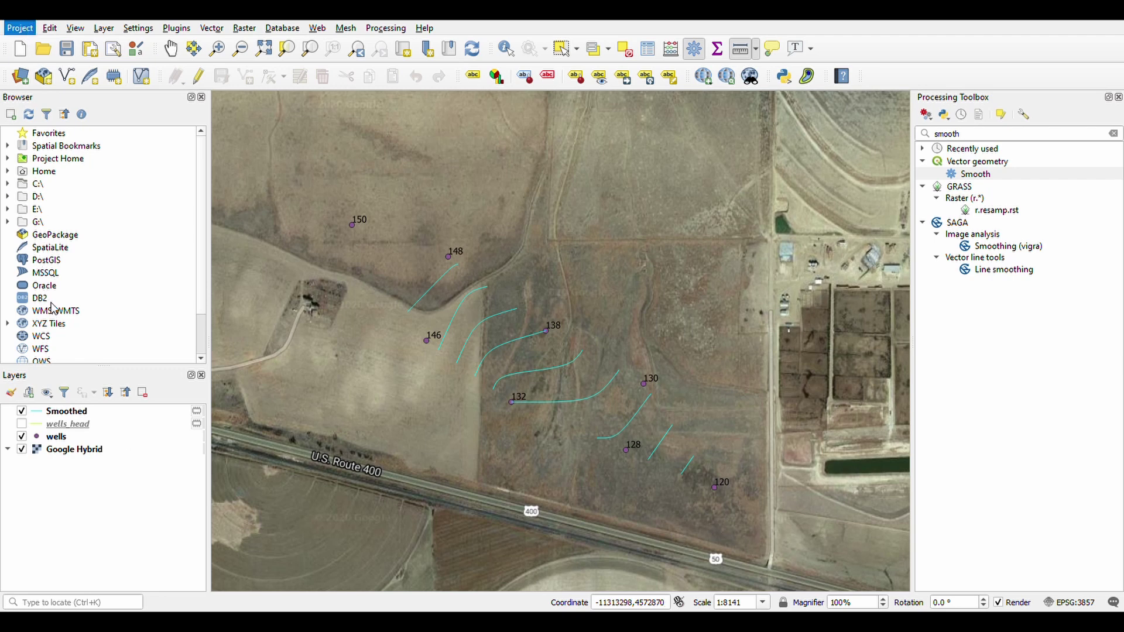
key(Escape)
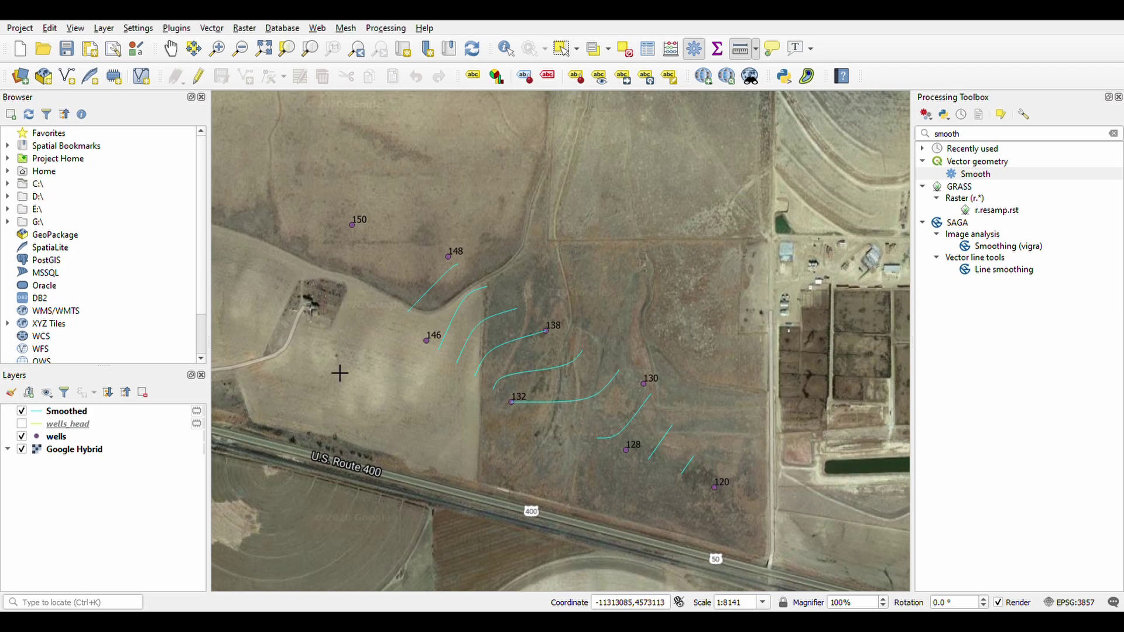
double_click(89, 413)
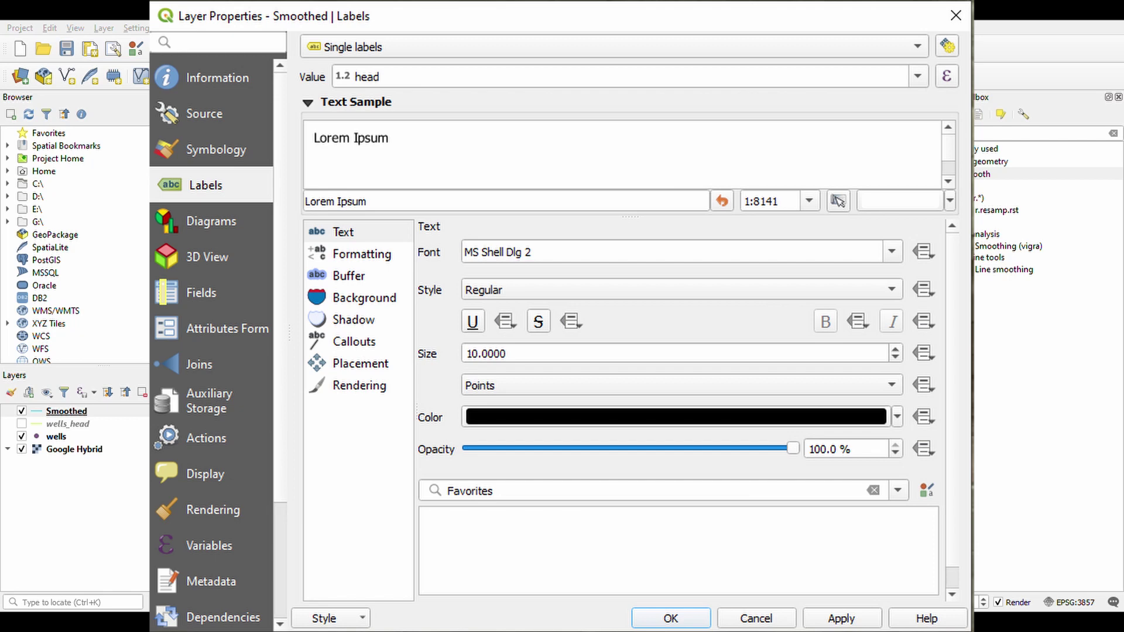
key(Escape)
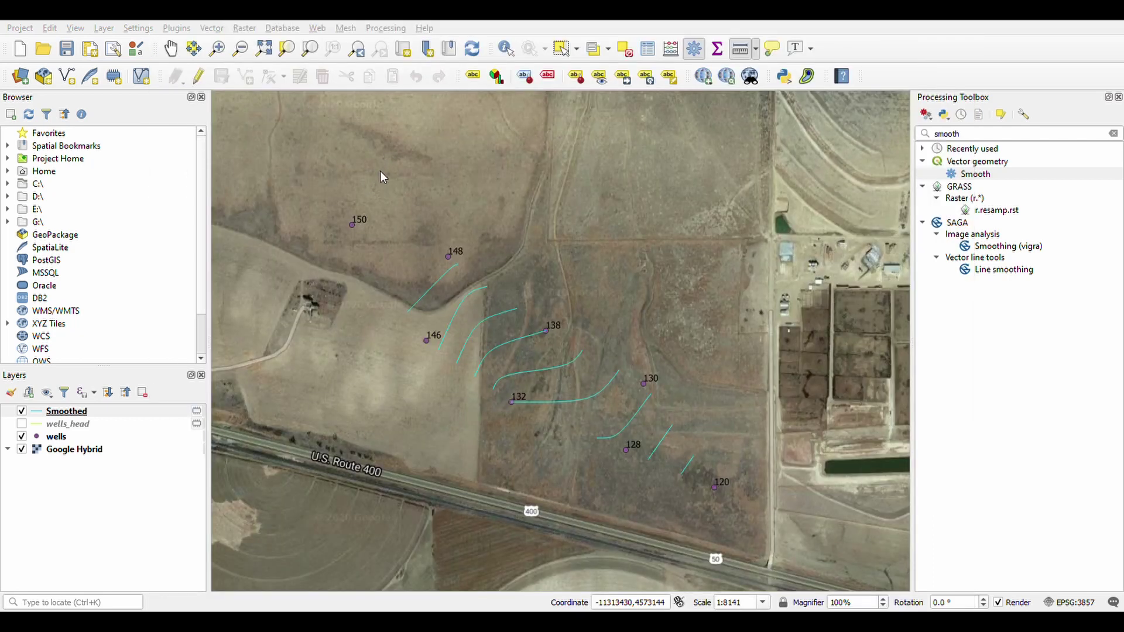
Return to the QGIS map of cyan contours and labelled wells.
click(591, 520)
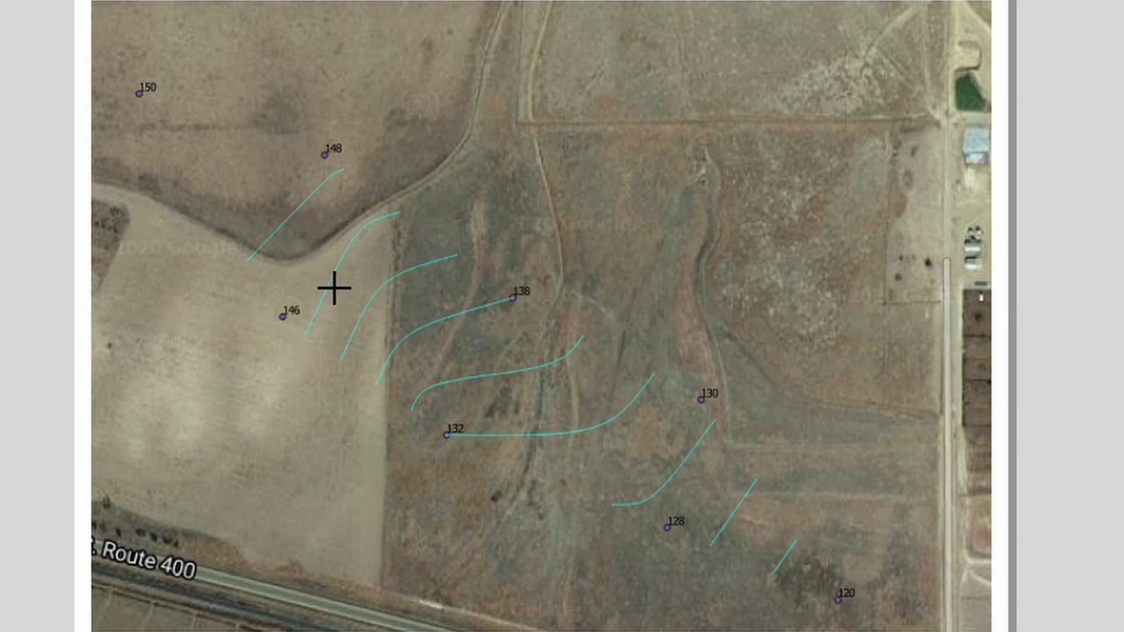
Draw a black polyline arrow from near well 148 across the contours toward well 120.
click(321, 229)
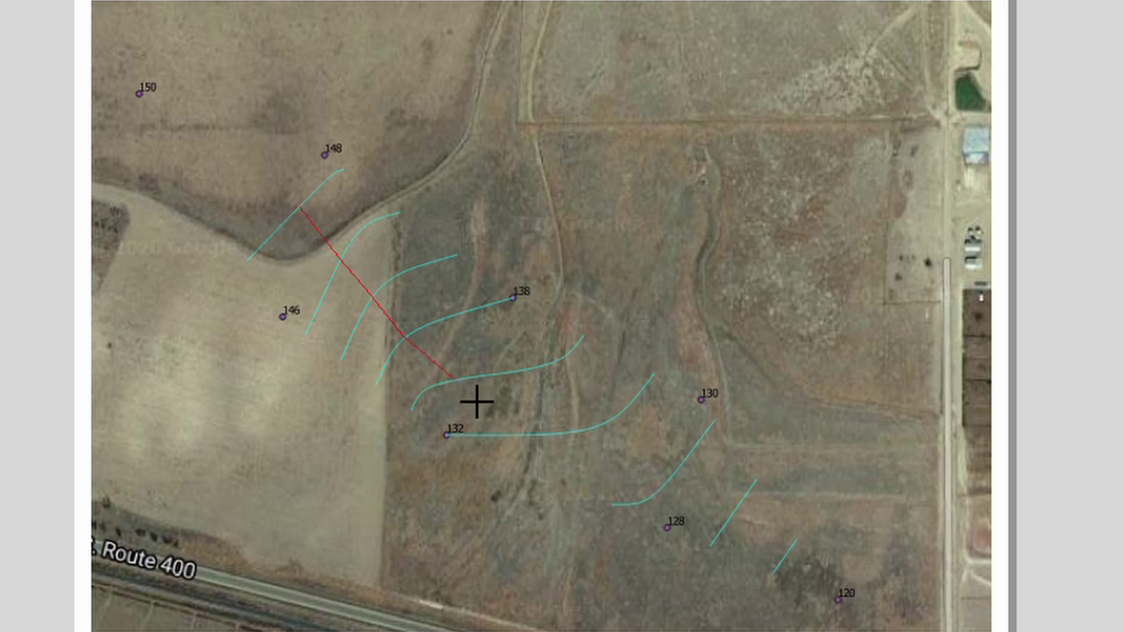
click(478, 402)
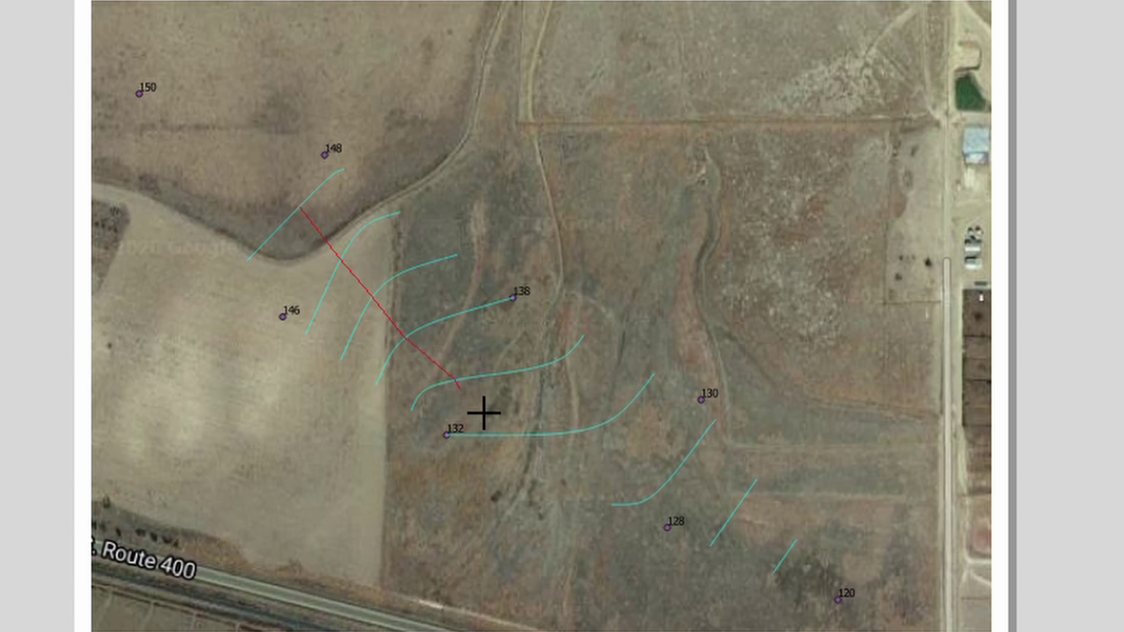
click(496, 450)
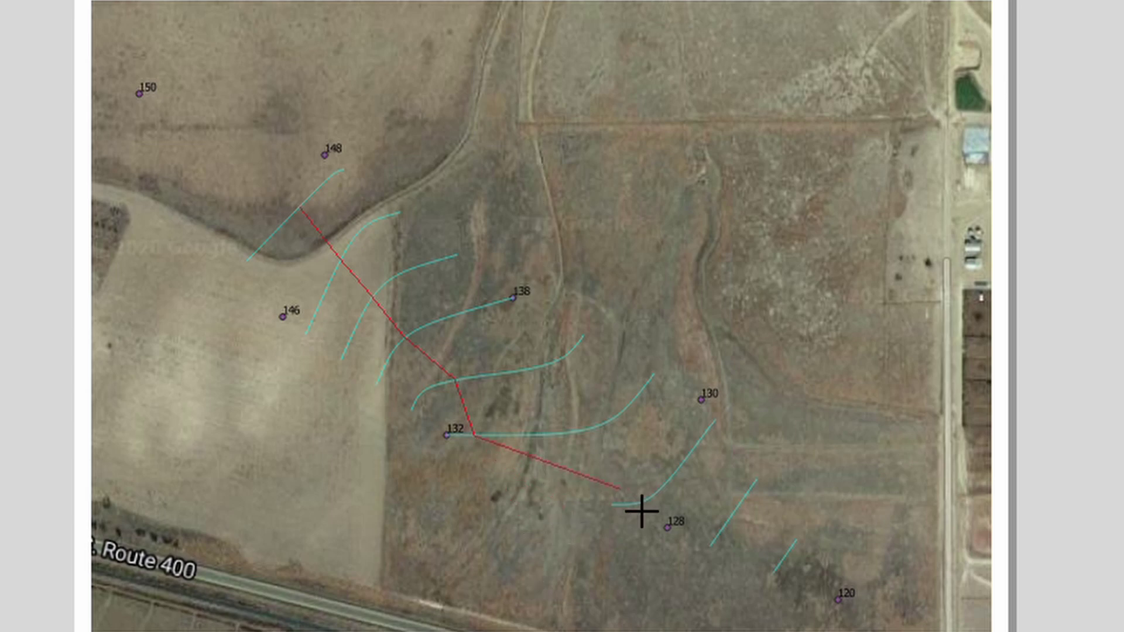
click(675, 515)
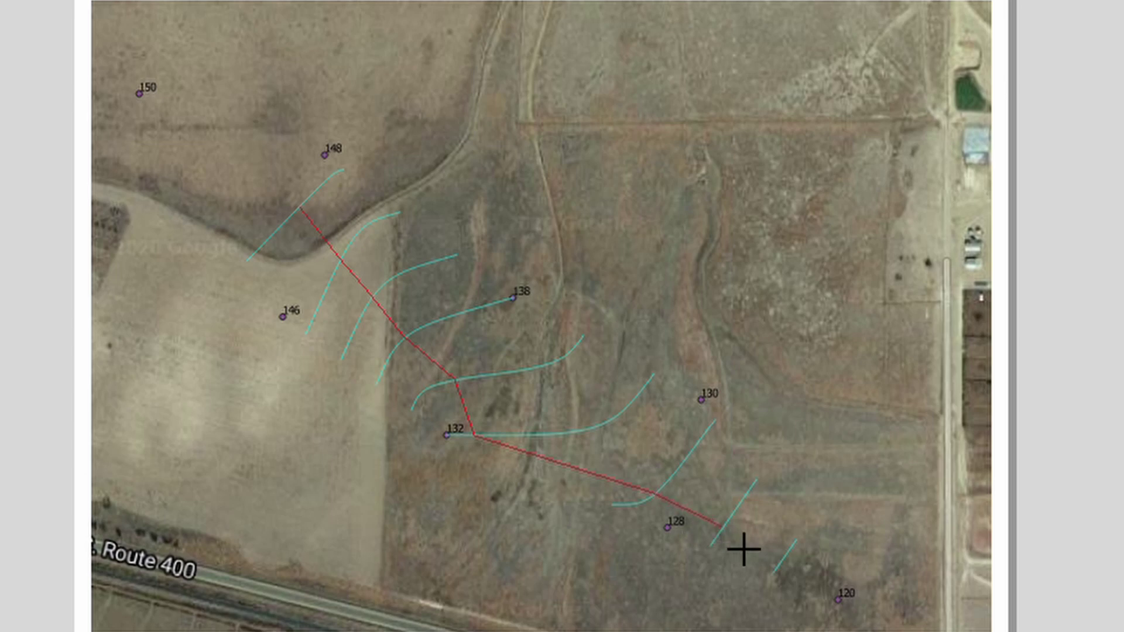
click(744, 549)
right_click(807, 582)
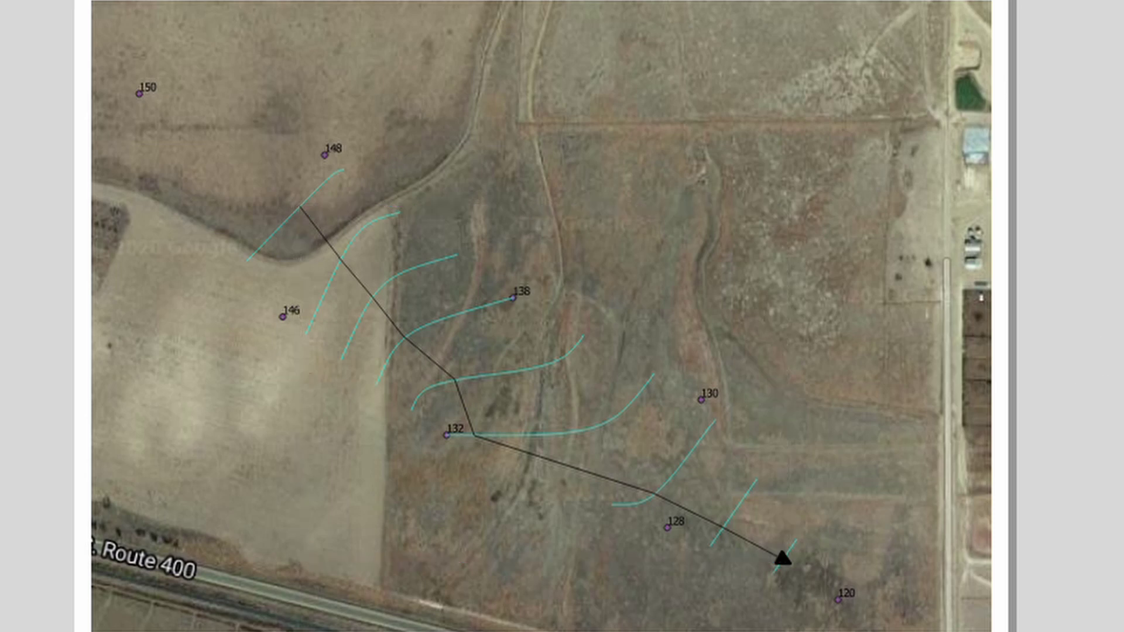